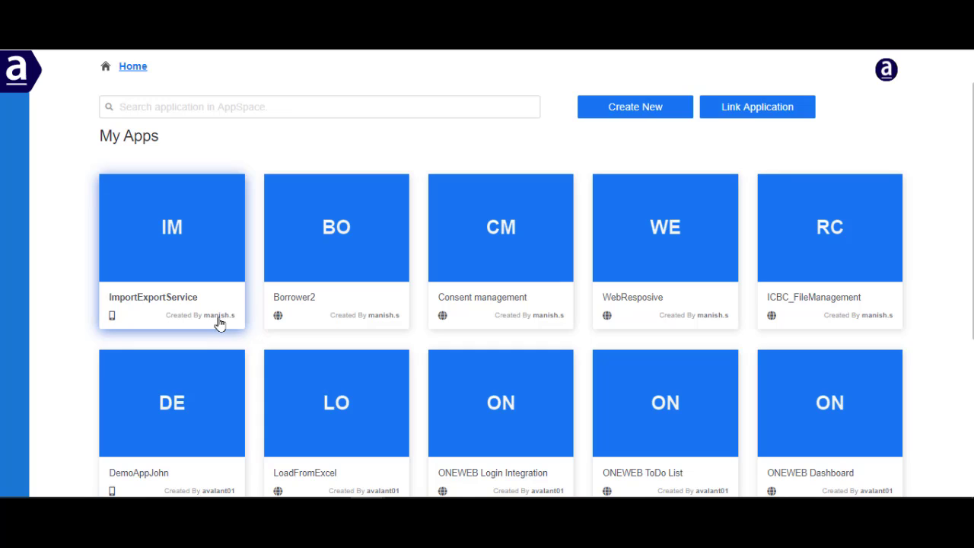
Step: Open the list of development roles in the ImportExportService application's settings
left_click(167, 240)
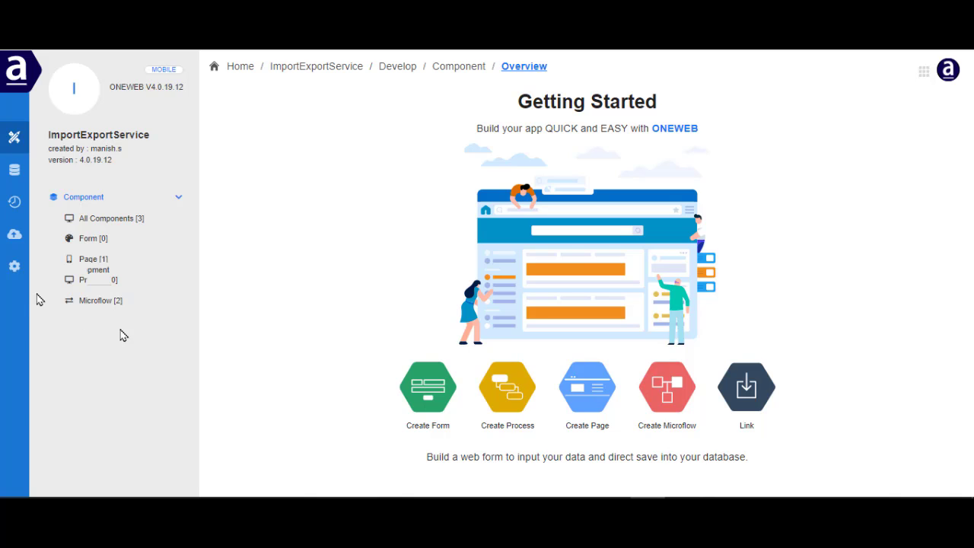
left_click(14, 265)
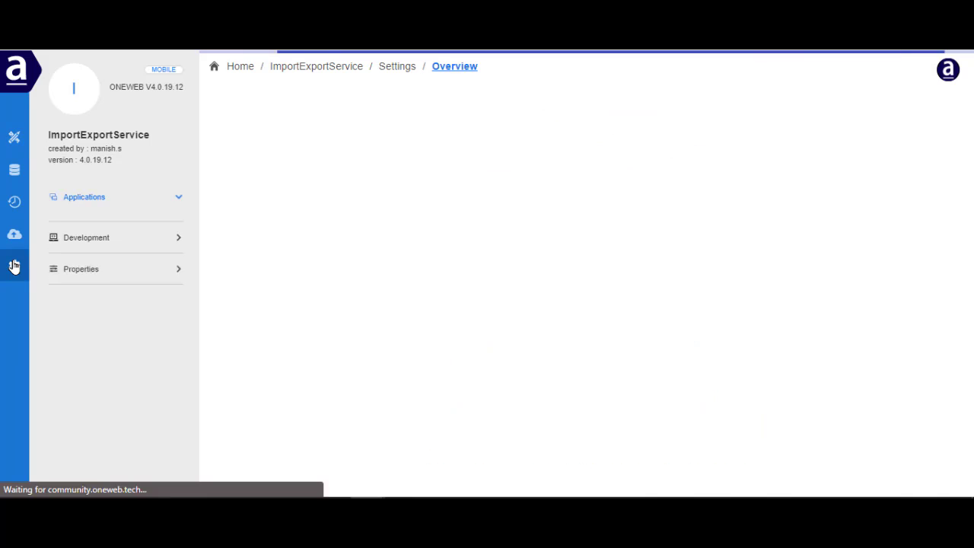
left_click(92, 273)
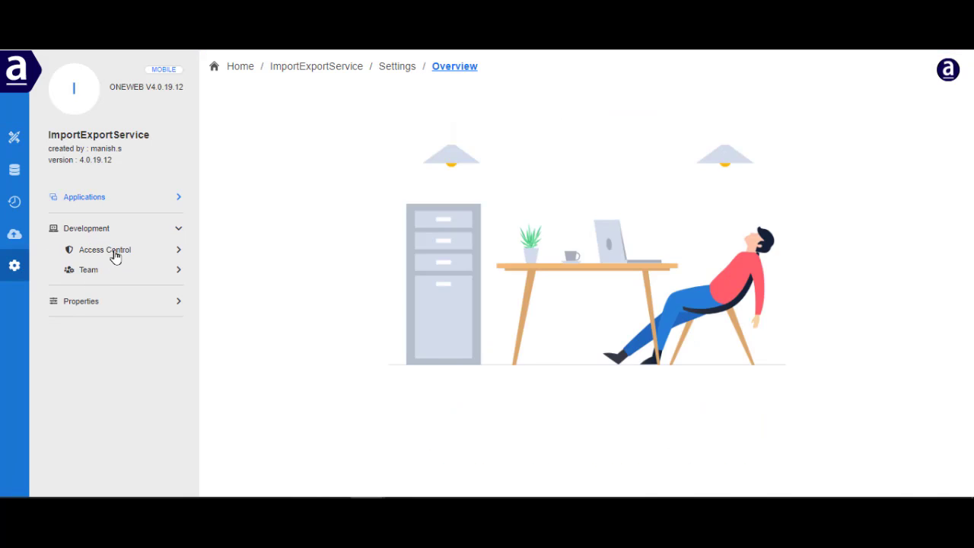
left_click(115, 252)
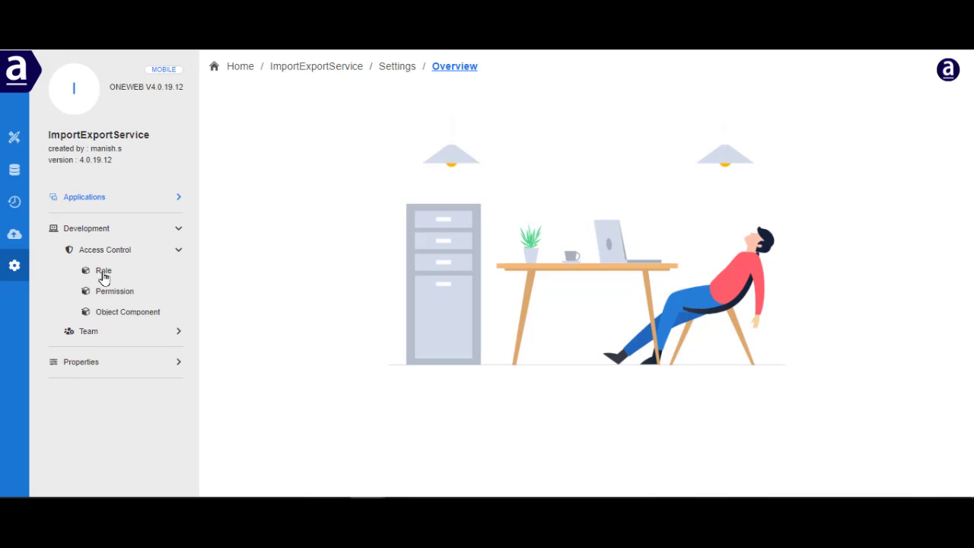
left_click(103, 273)
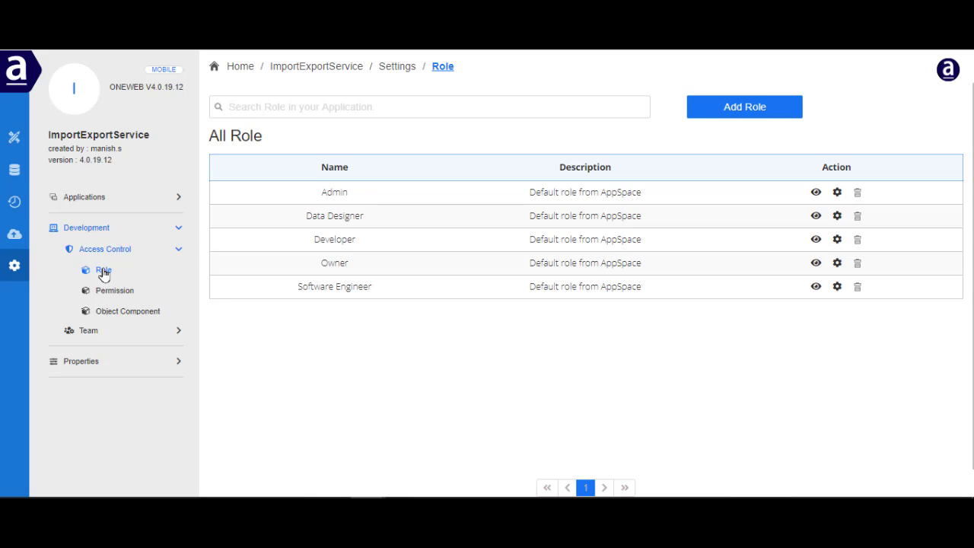
Step: Start a new role named Backend Designer, described as "This Role is to access only the Process Designer and Microflow Designer component of this Application."
left_click(739, 114)
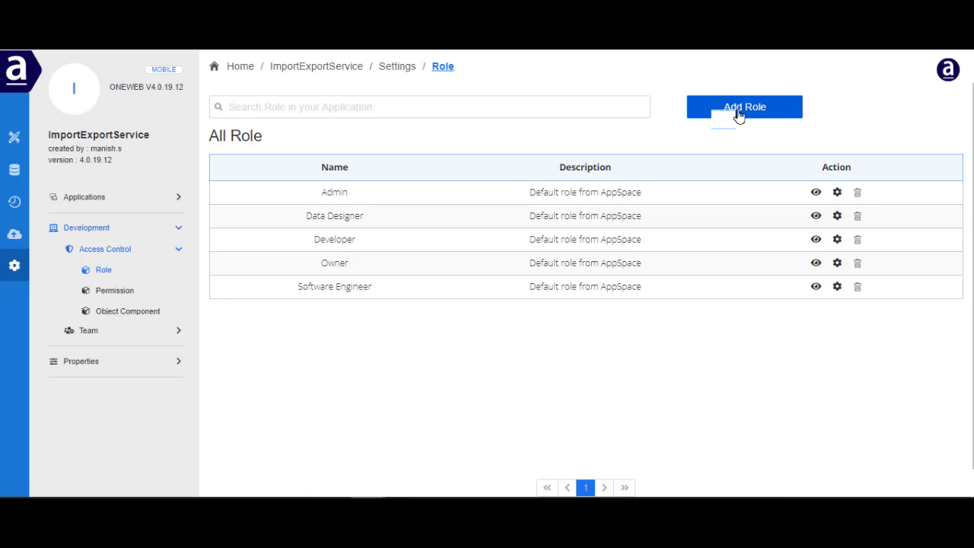
type("Back")
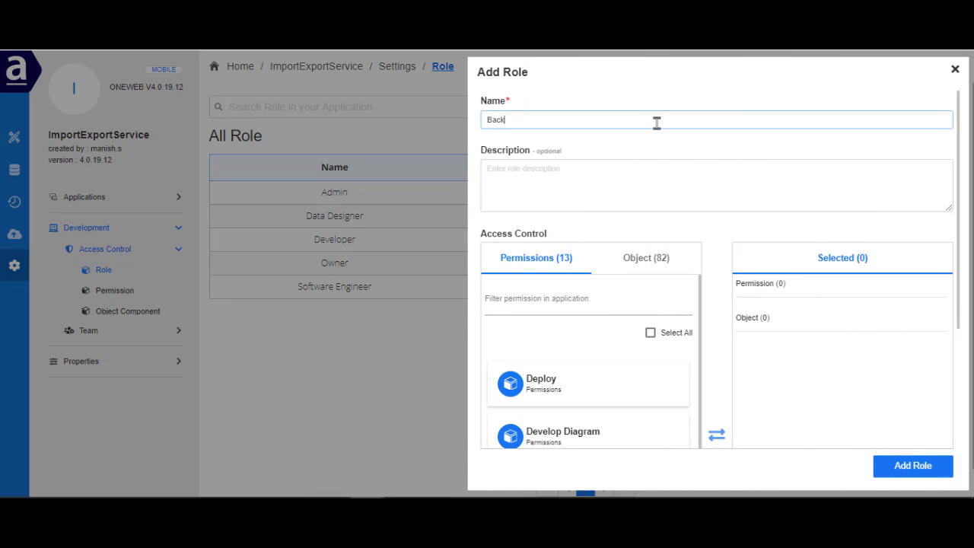
type("end Designer")
left_click(516, 171)
type("Th")
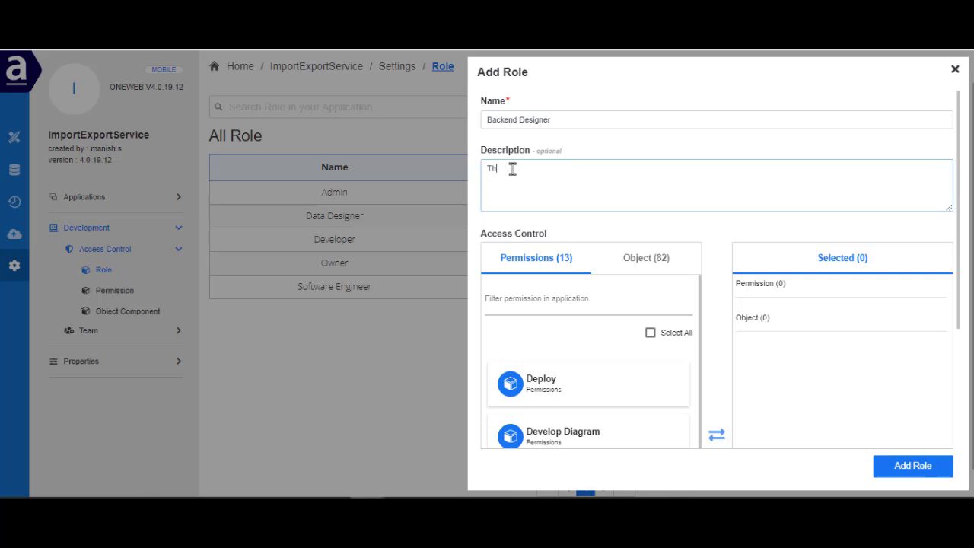
type("is Role is to access only the Pro")
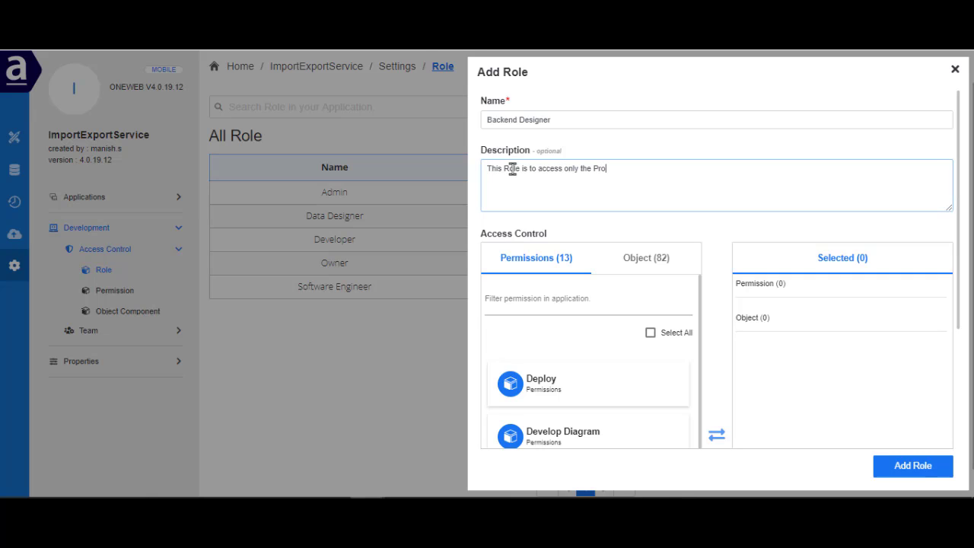
type("cess Designer and Microflo")
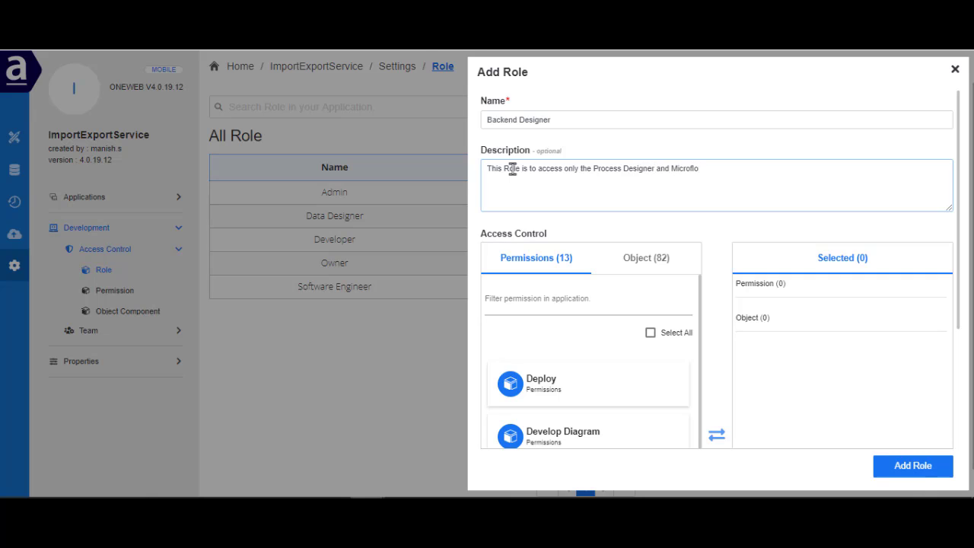
type("w Designer component of this Application.")
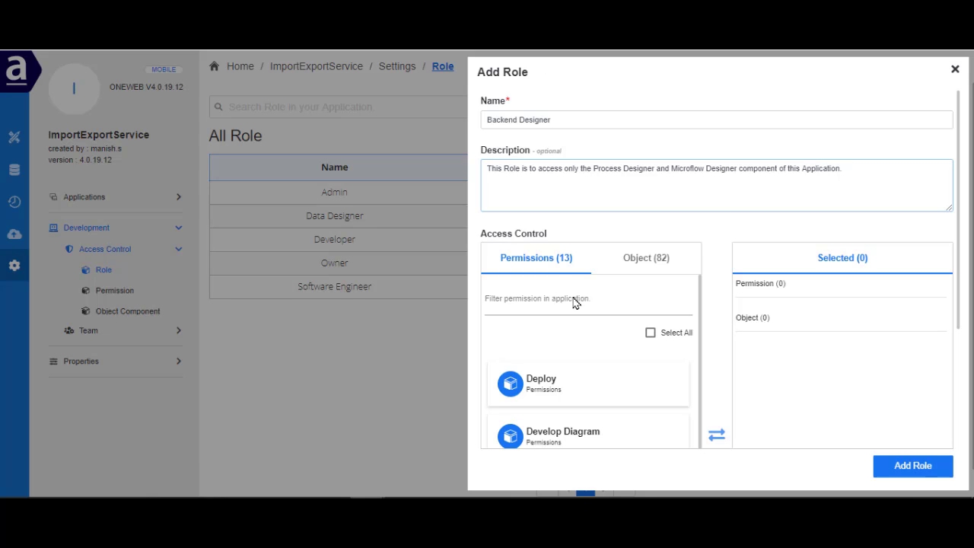
Step: Assign the Develop Microflow and Develop Process permissions to the new role
scroll(572, 308, "down", 3)
scroll(587, 358, "down", 2)
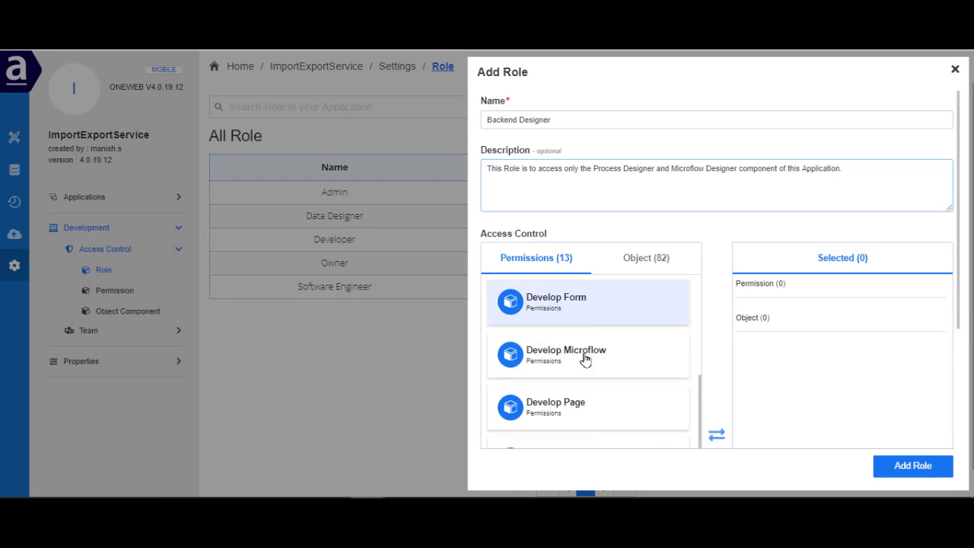
left_click(595, 340)
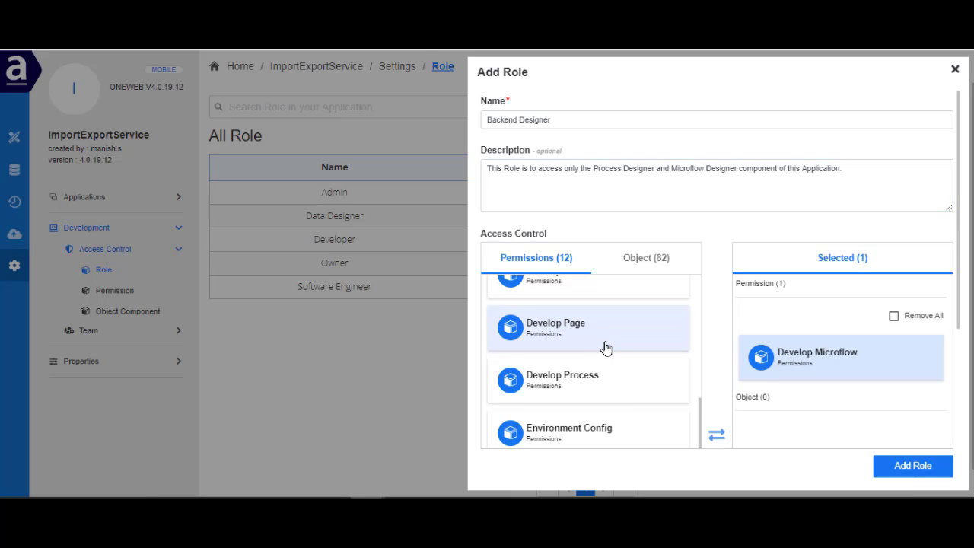
left_click(587, 383)
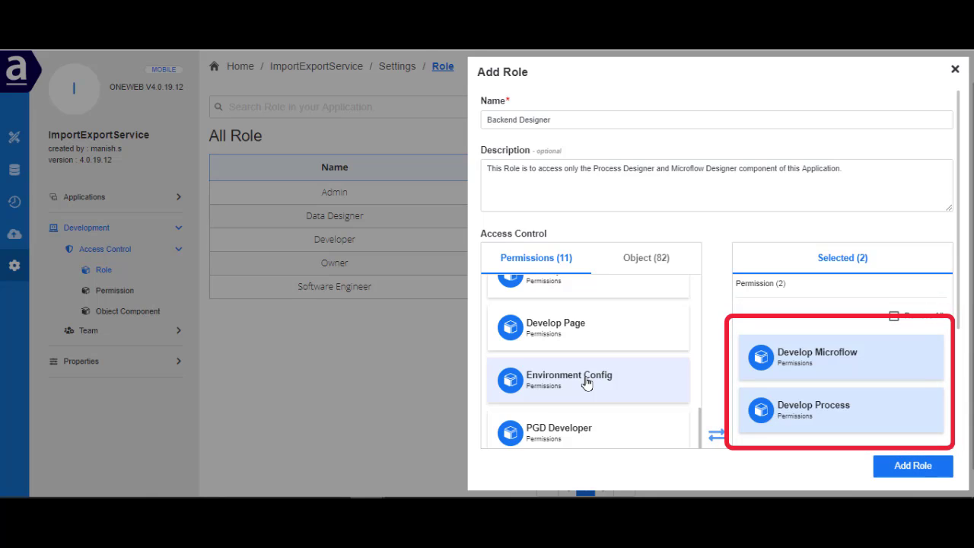
scroll(584, 383, "down", 1)
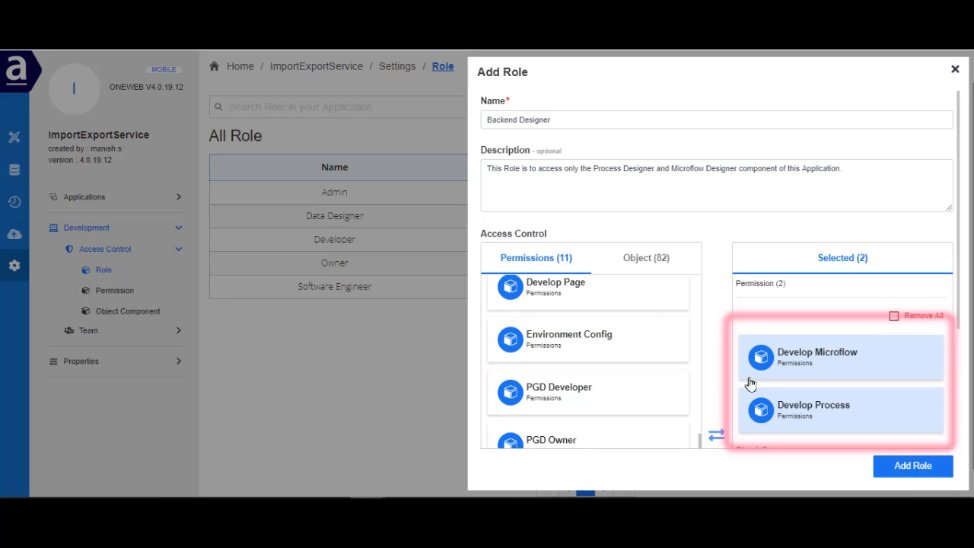
scroll(843, 370, "down", 1)
Step: Change "Application" to lowercase "application" in the role description and save the Backend Designer role
left_click(805, 96)
key("BackSpace")
type("a")
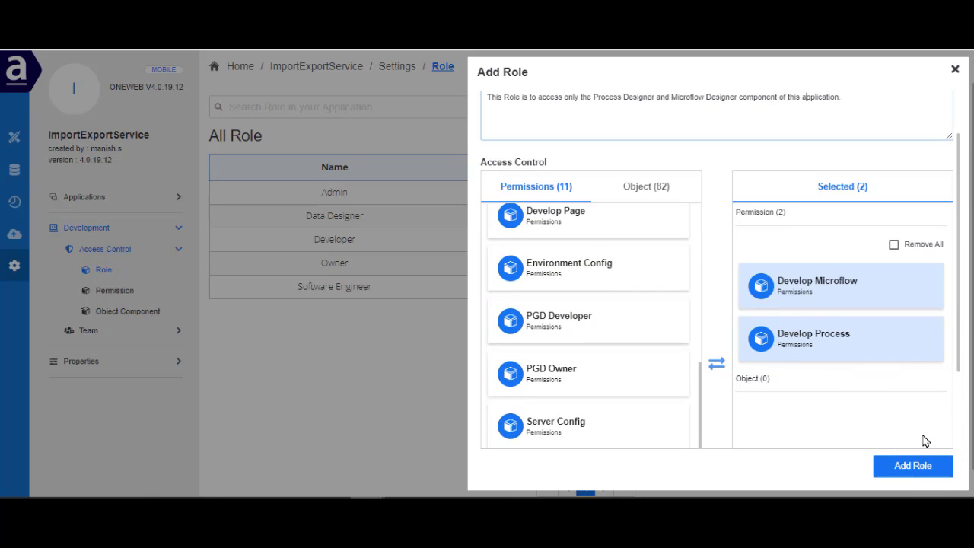
left_click(912, 471)
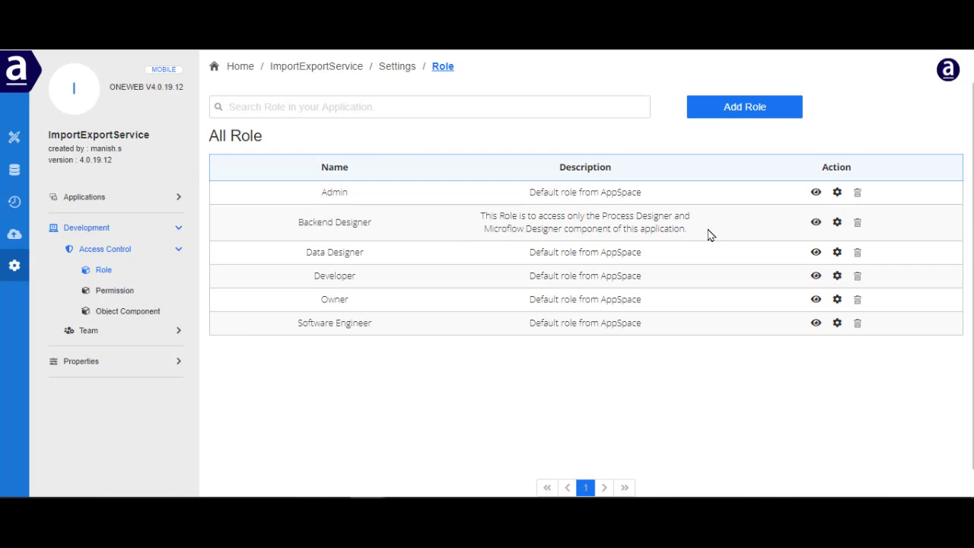
left_click_drag(372, 222, 297, 223)
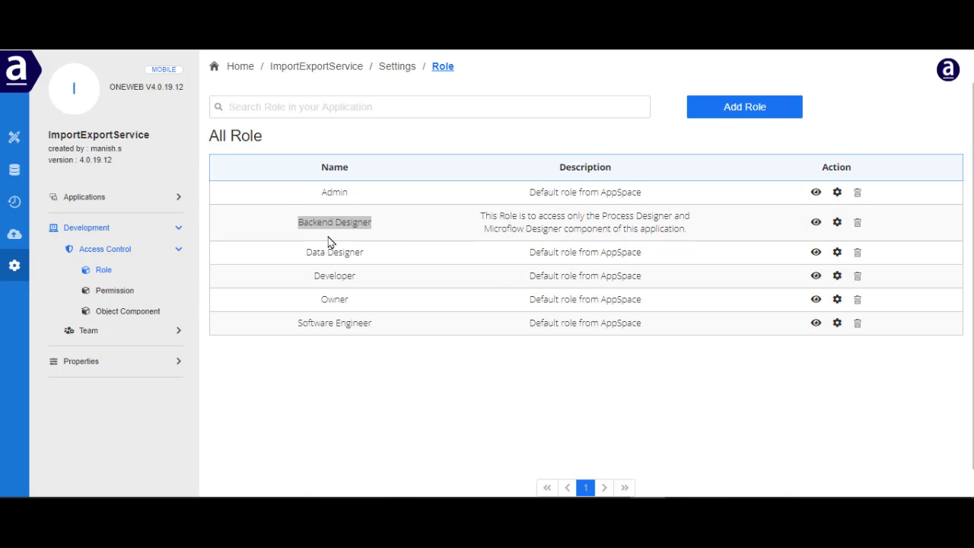
Step: Start adding a developer to the application's development team and select the intended account by filtering for its username
left_click(96, 331)
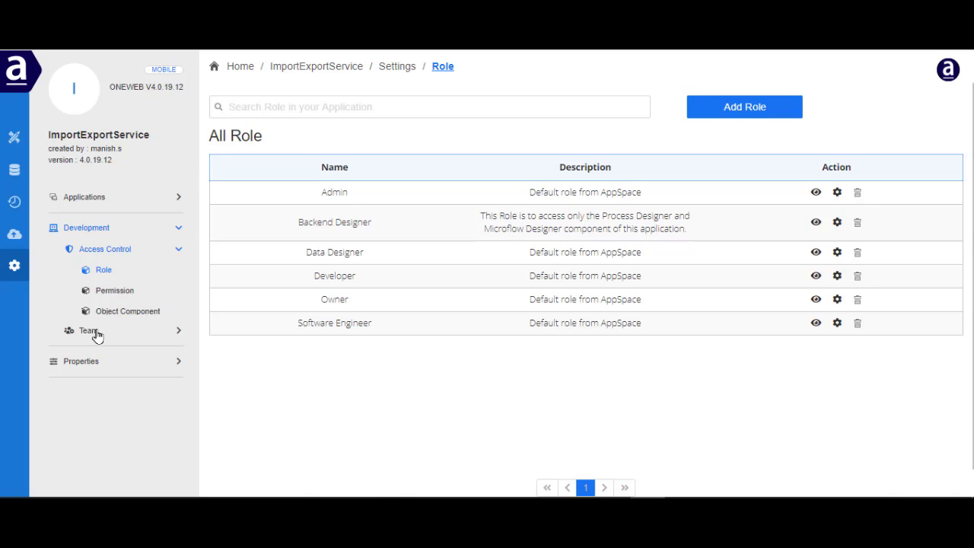
left_click(96, 334)
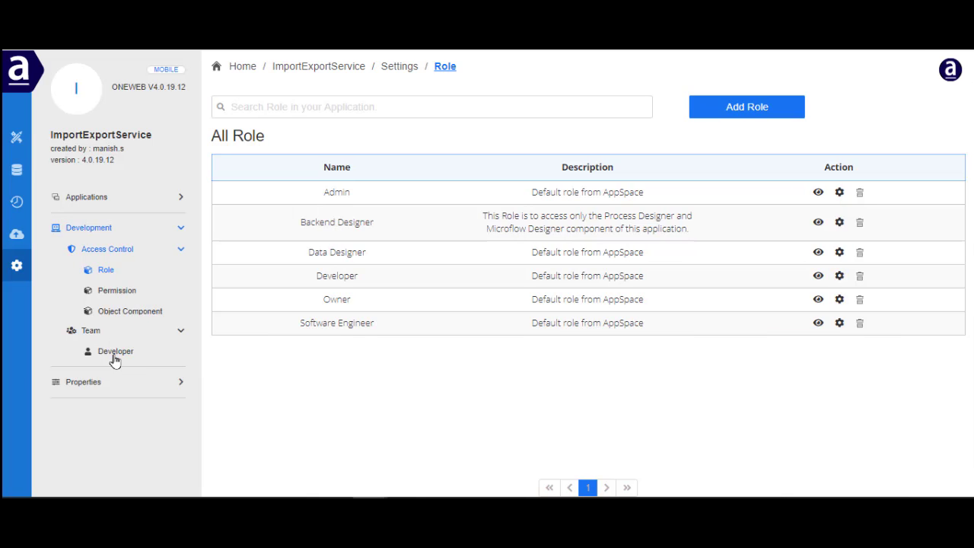
left_click(114, 357)
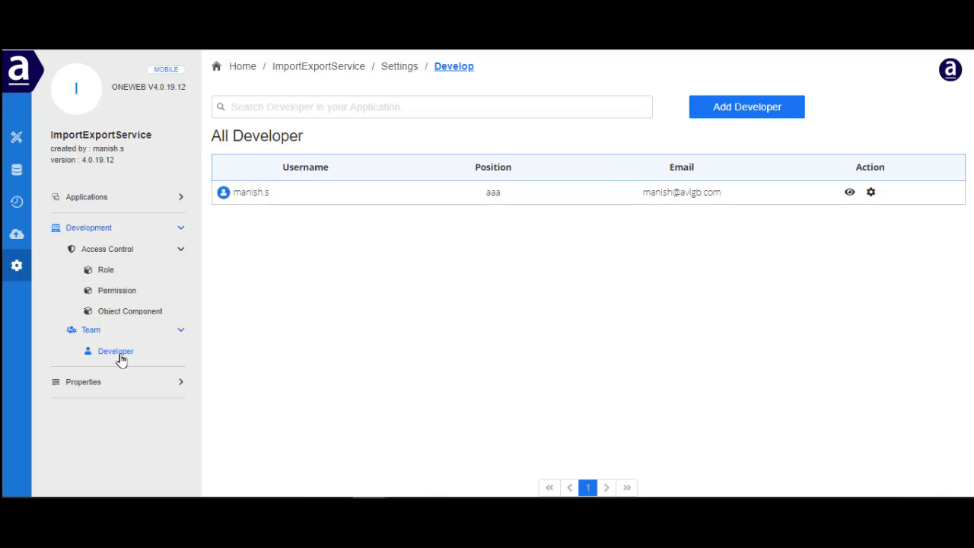
left_click(746, 114)
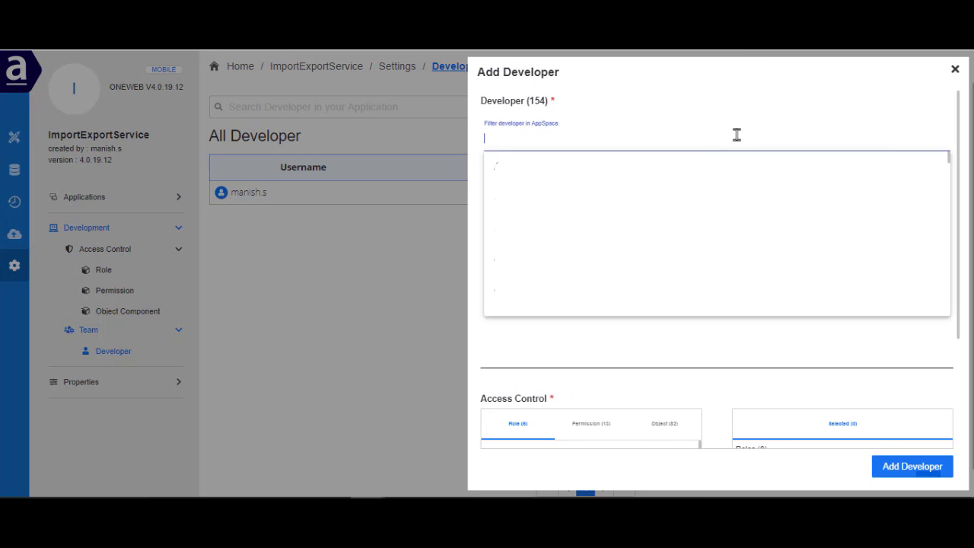
type("wee")
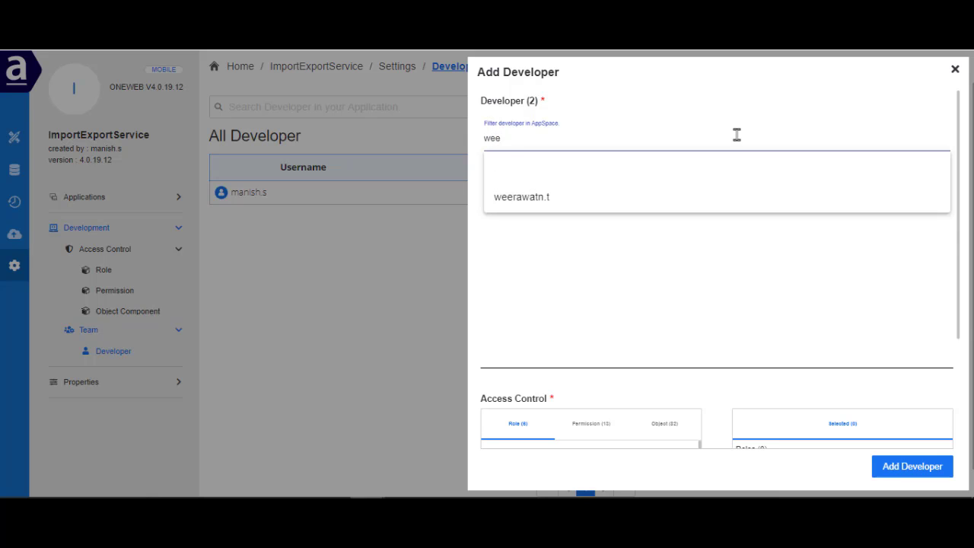
left_click(555, 194)
Step: Assign the Backend Designer role to the selected developer, add them to the team and refresh the developer list
scroll(555, 358, "down", 4)
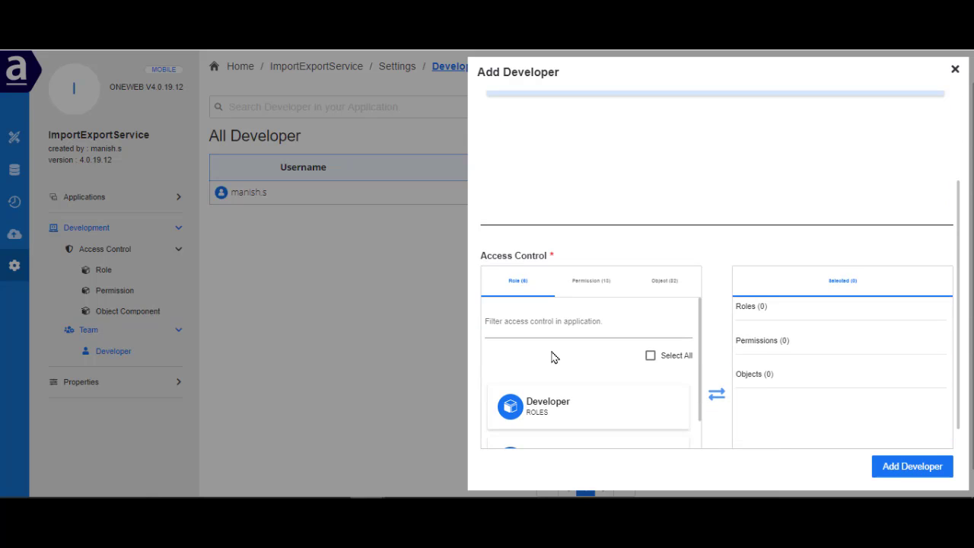
scroll(559, 367, "down", 2)
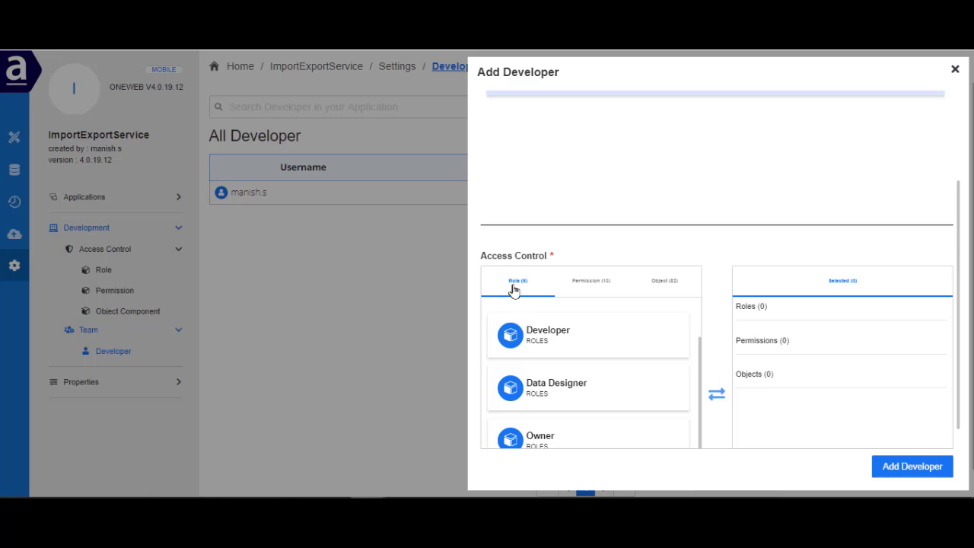
scroll(575, 390, "down", 4)
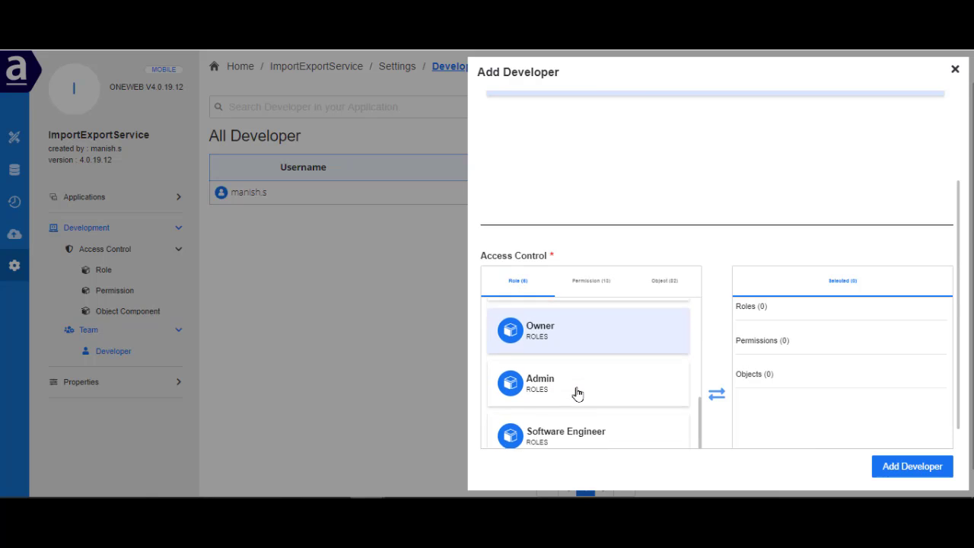
scroll(577, 395, "down", 1)
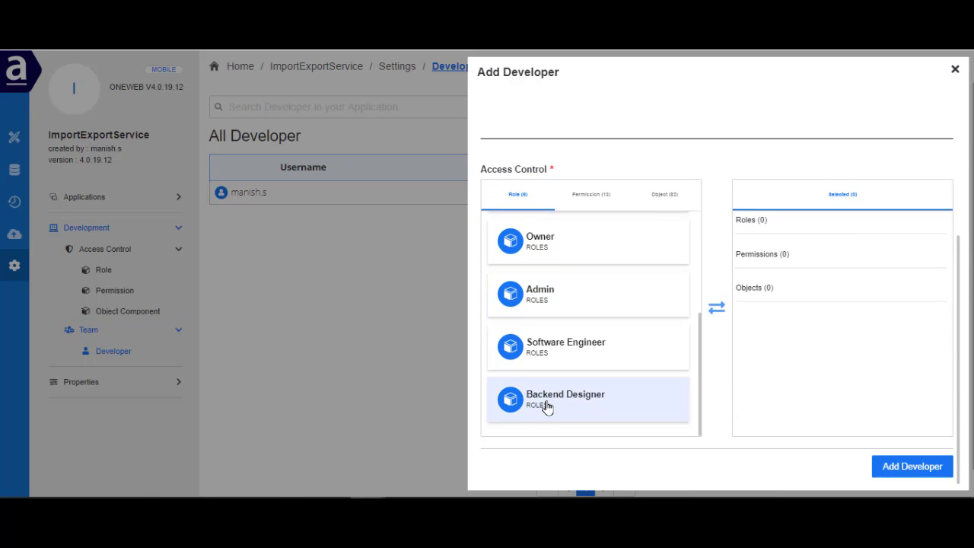
left_click(556, 405)
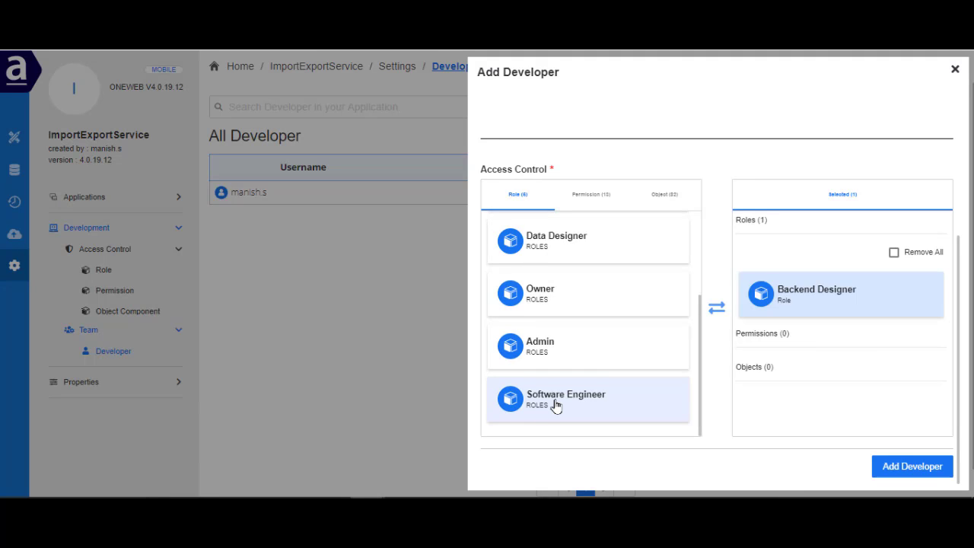
left_click(918, 472)
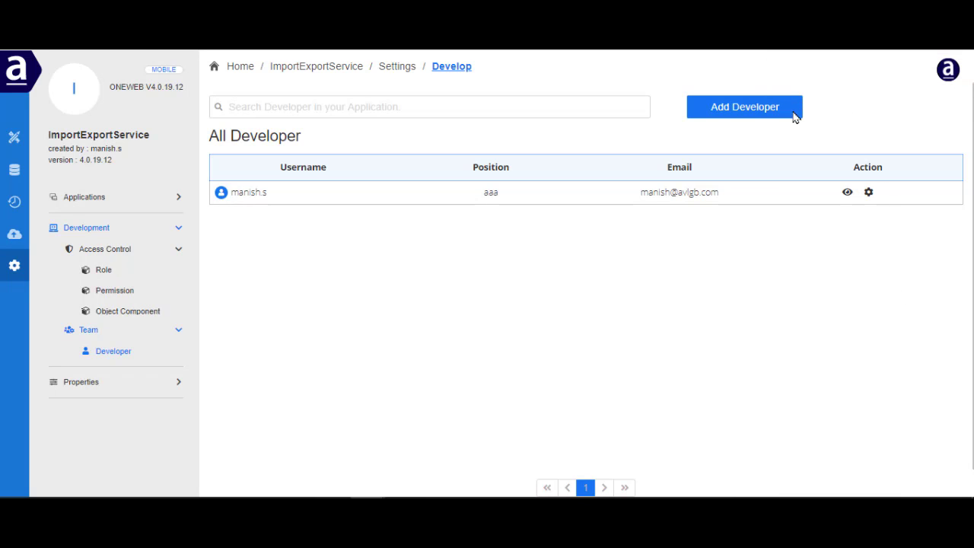
key("F5")
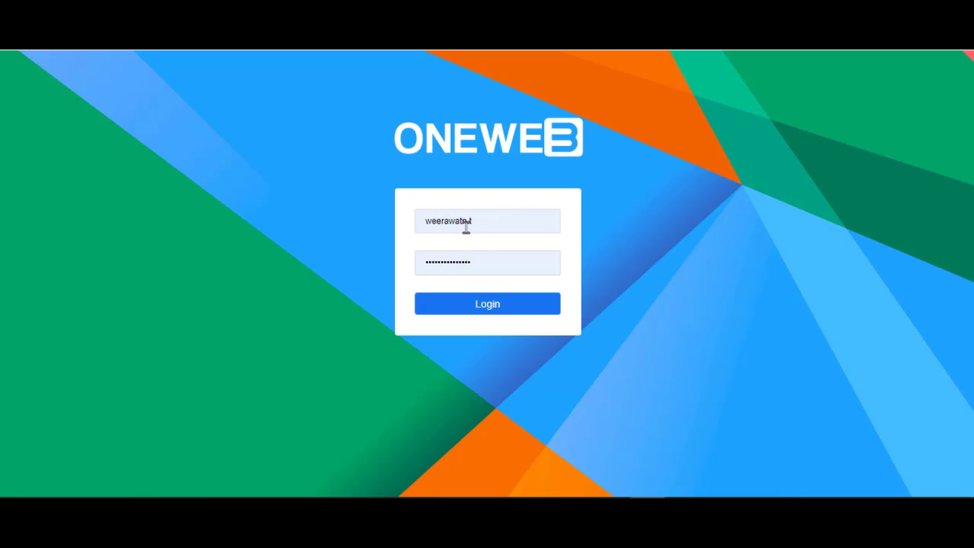
Step: Log in with the added developer's account and open the ImportExportService application
left_click(492, 307)
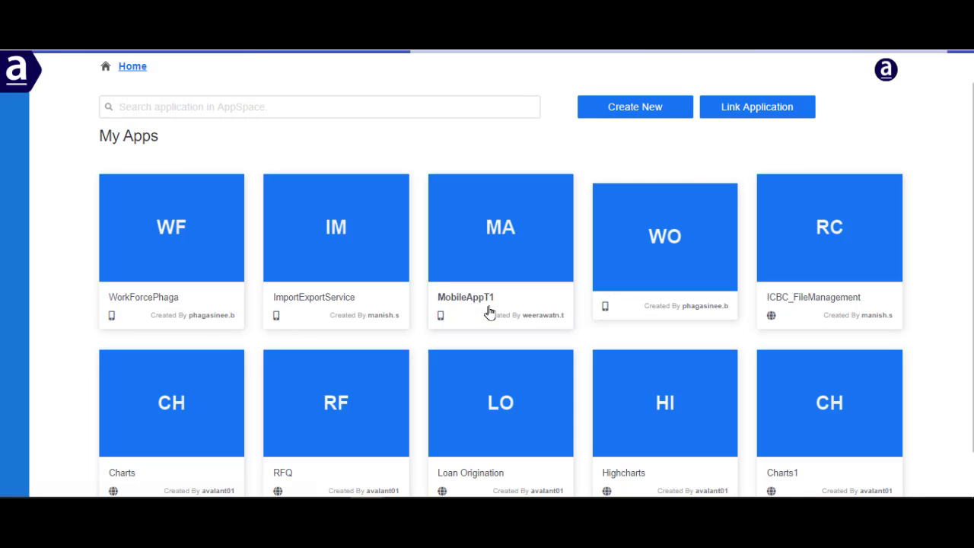
left_click(327, 274)
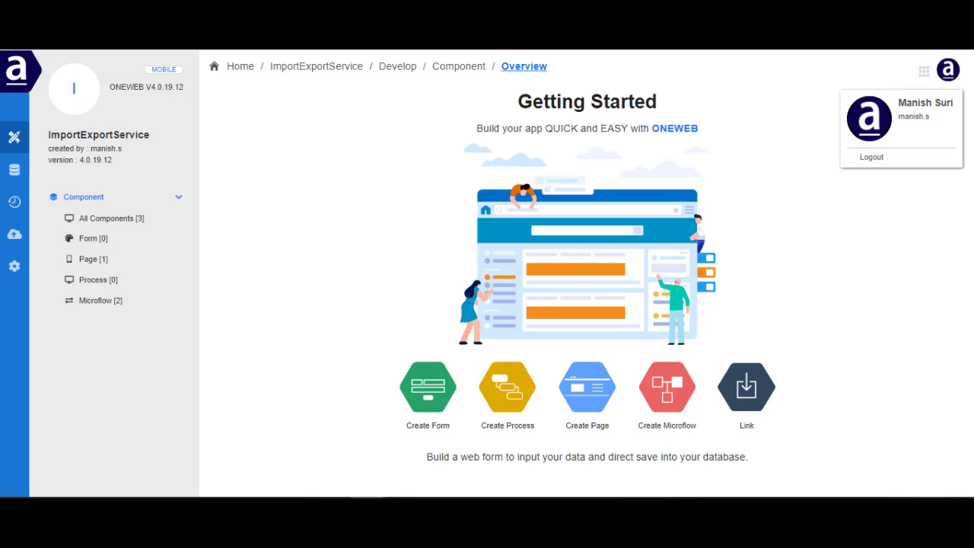
Step: Review the application's microflows in the owner's account, and open the Backend Designer role in the development access control settings for editing
left_click(98, 304)
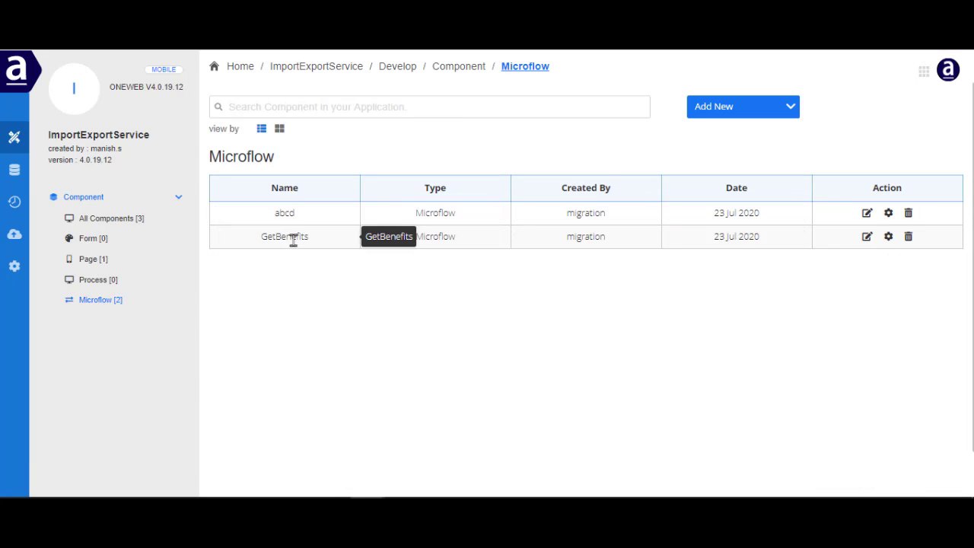
left_click(13, 266)
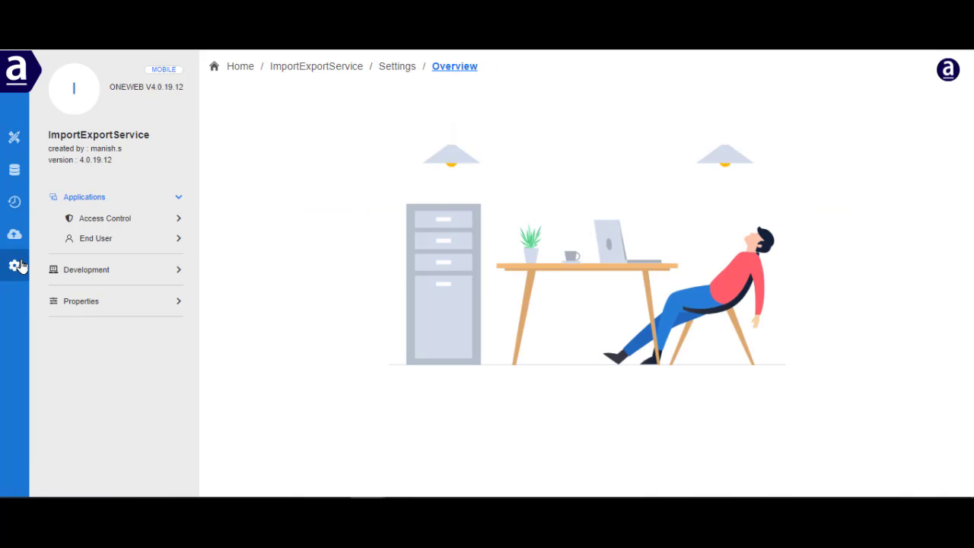
left_click(77, 269)
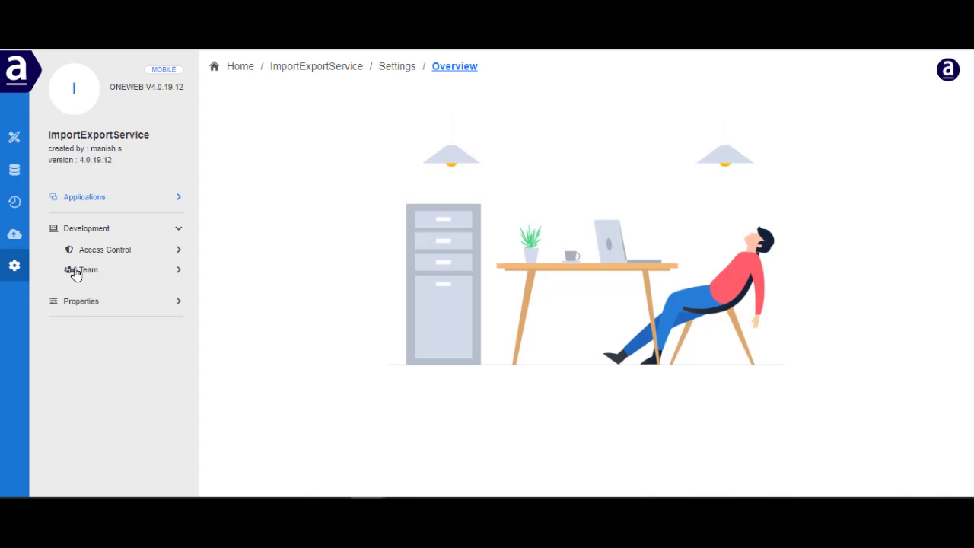
left_click(104, 249)
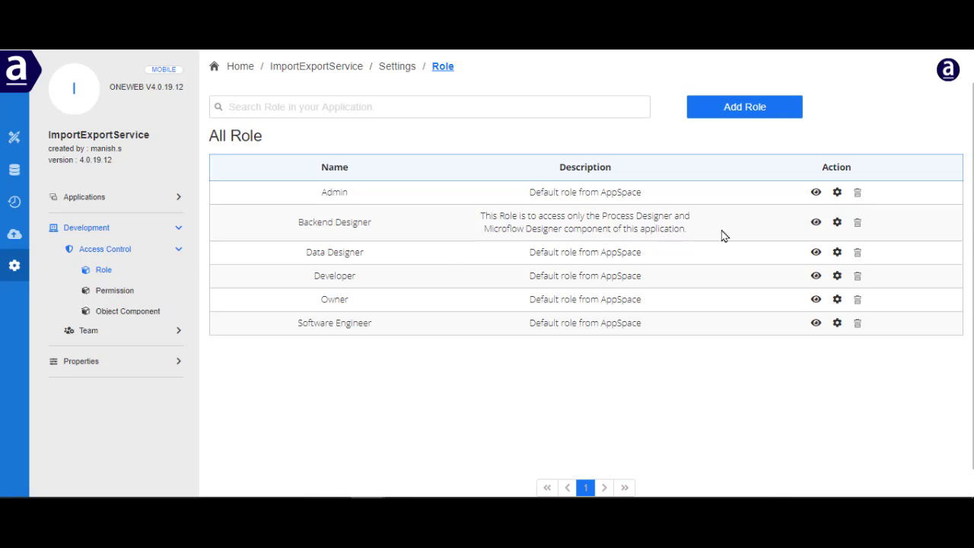
left_click(838, 222)
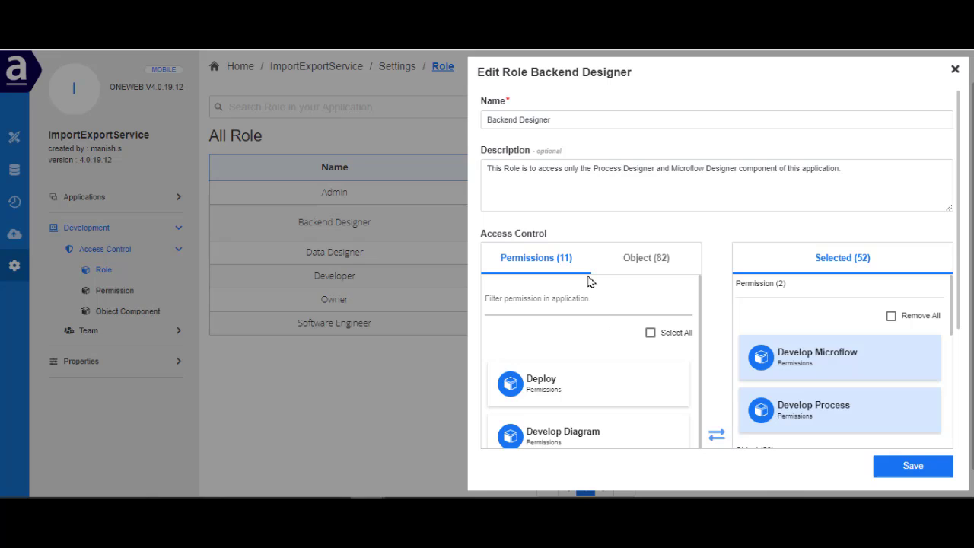
Step: Add the abcd and GetBenefits microflow objects to the Backend Designer role's selected access and save the role
left_click(646, 258)
scroll(614, 376, "down", 10)
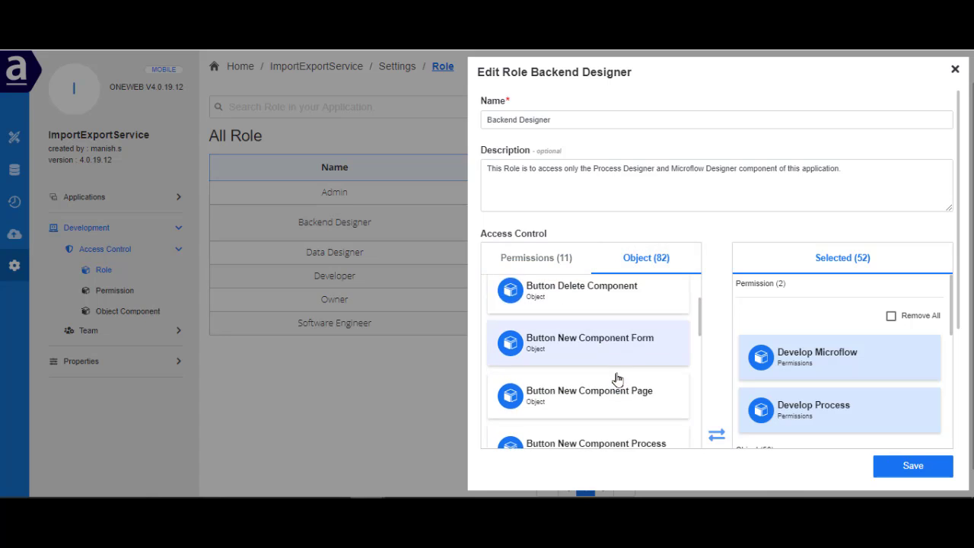
scroll(607, 383, "down", 5)
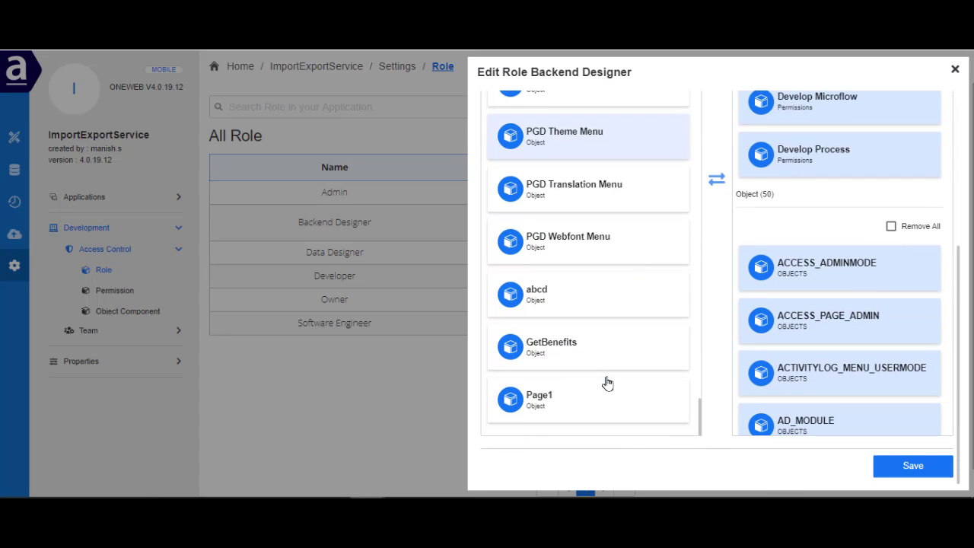
left_click(583, 294)
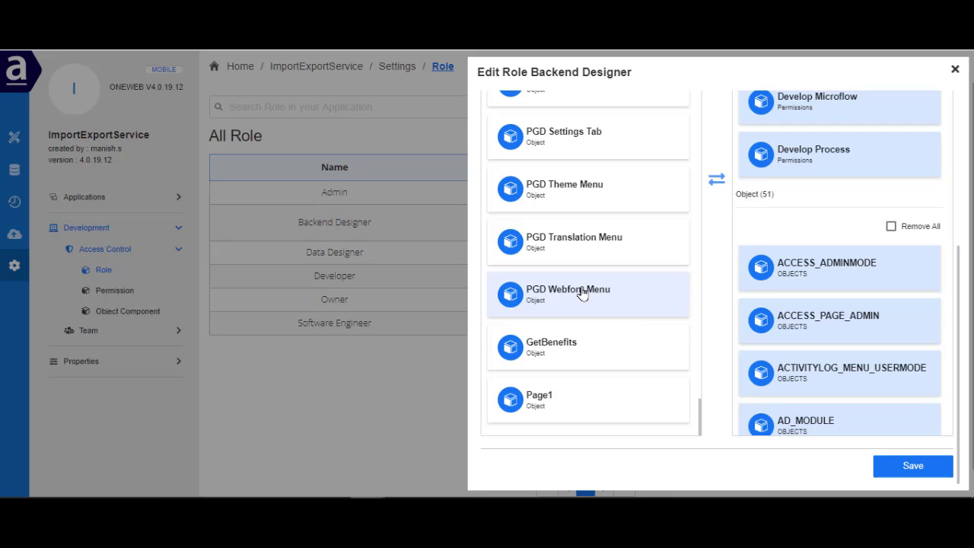
left_click(581, 348)
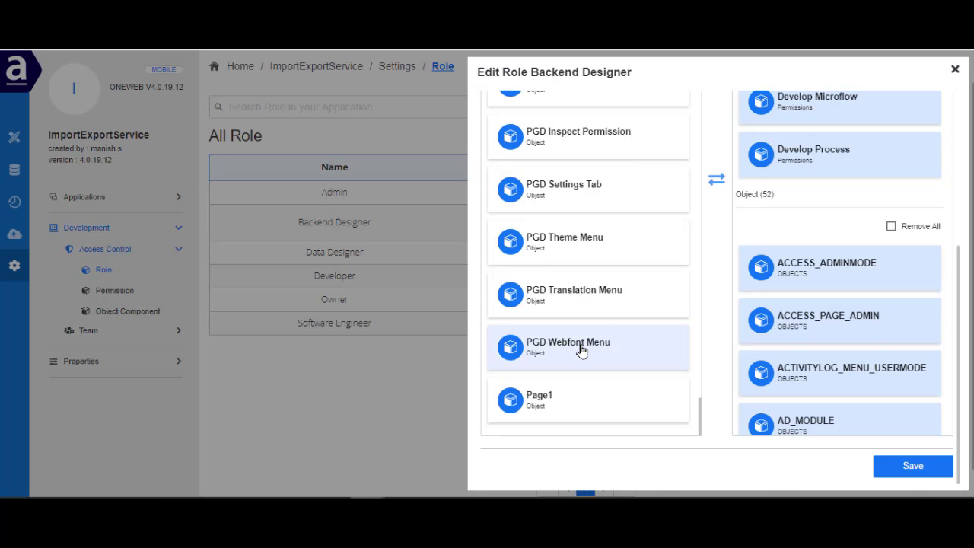
scroll(914, 335, "up", 5)
scroll(890, 361, "down", 15)
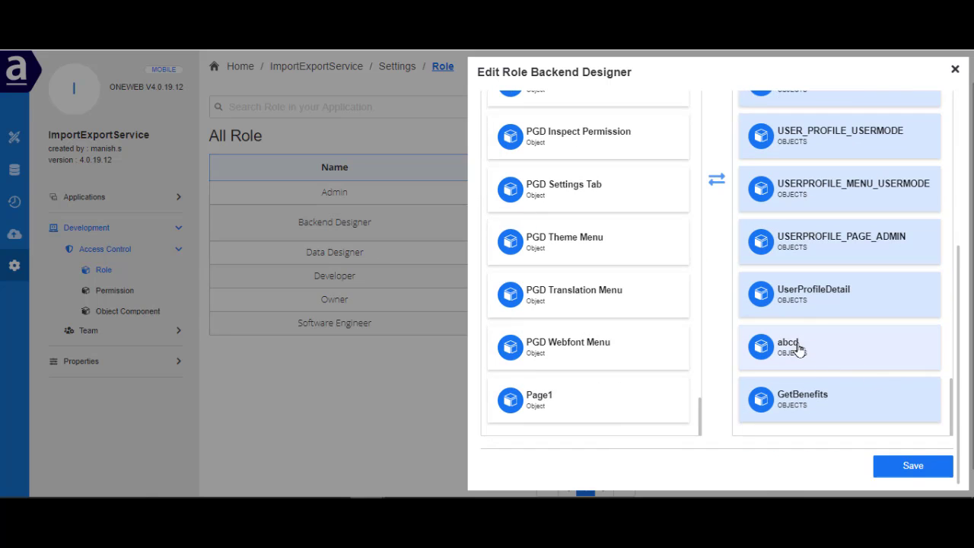
left_click(913, 466)
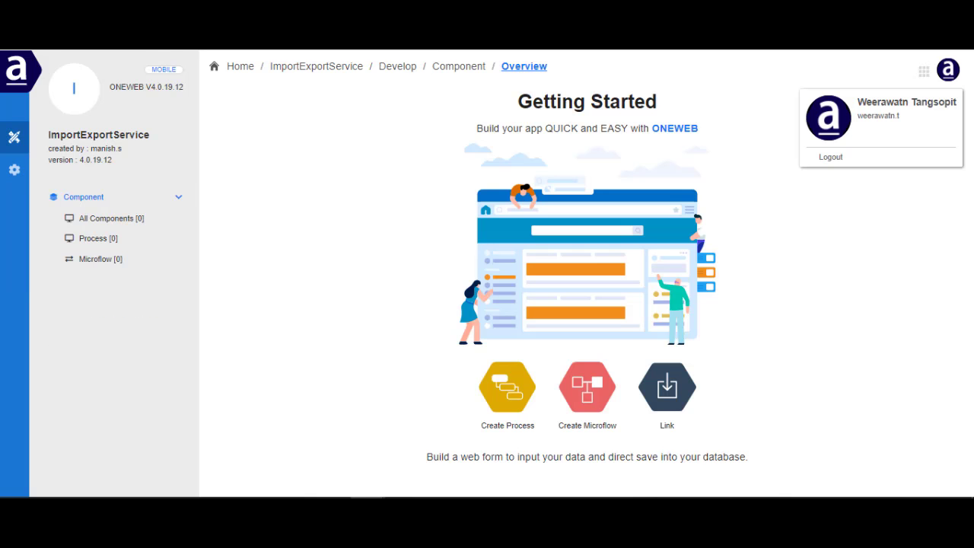
Step: Reload ImportExportService in the added developer's session and open its microflow list to check access
key("F5")
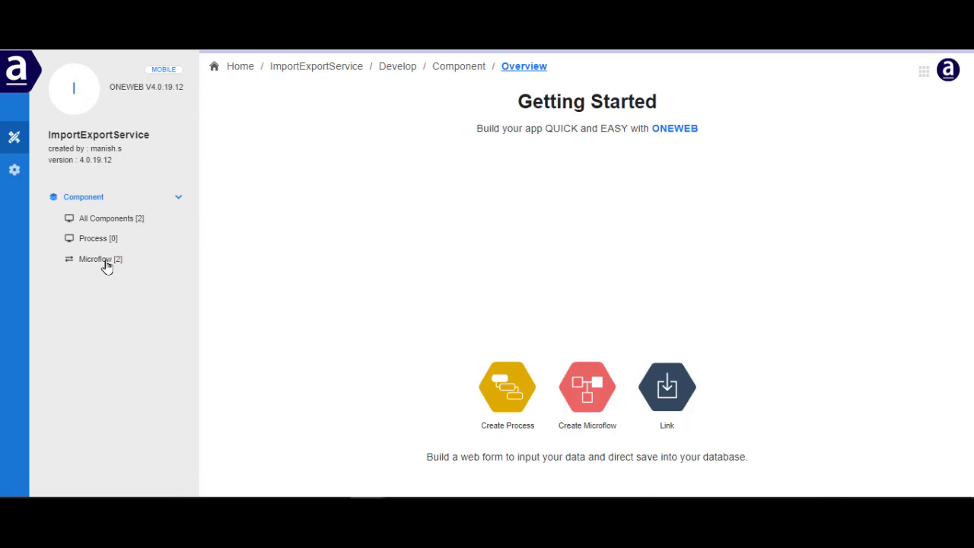
left_click(97, 259)
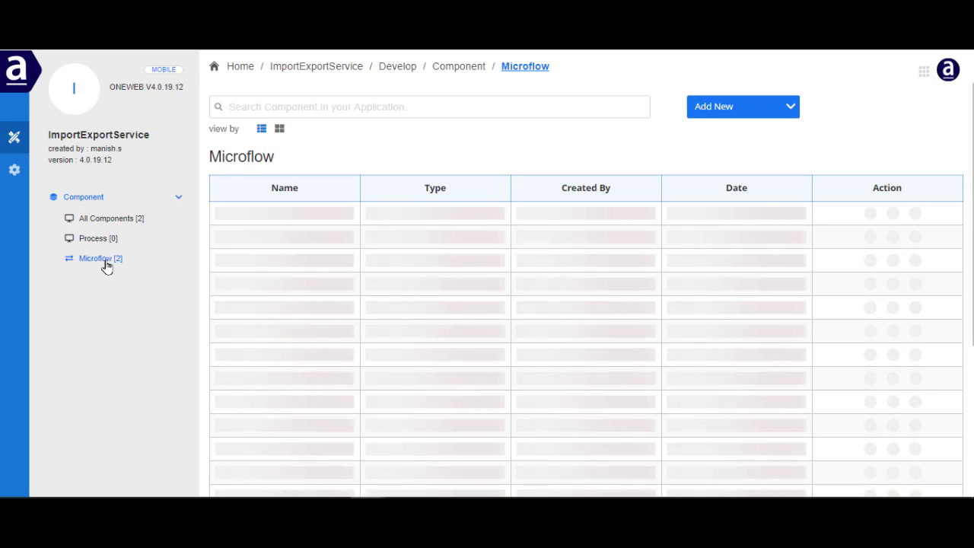